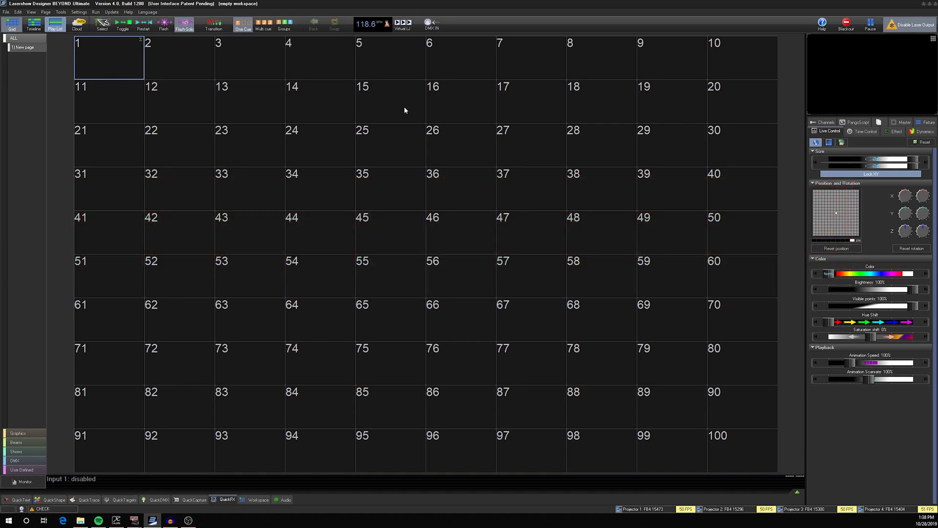
# - Bring up the Settings menu to reach the DMX options
pyautogui.click(79, 12)
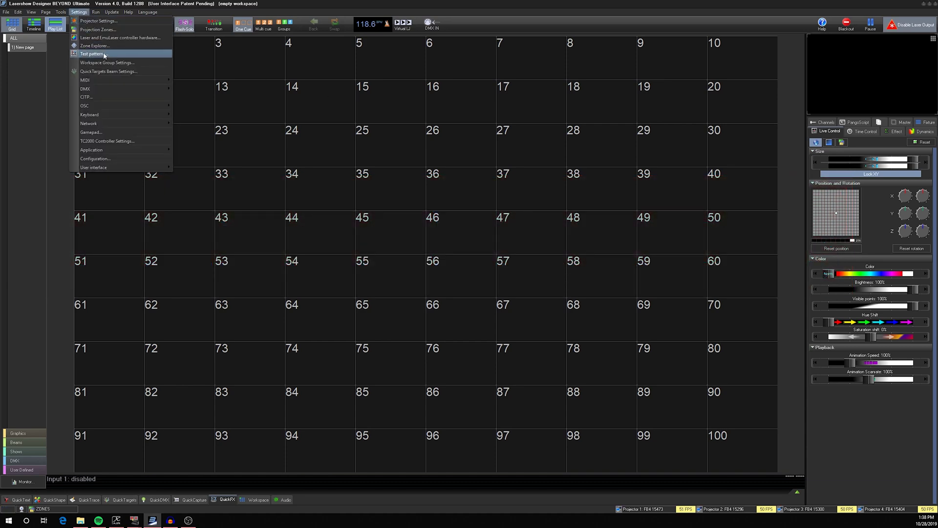
pyautogui.moveTo(86, 88)
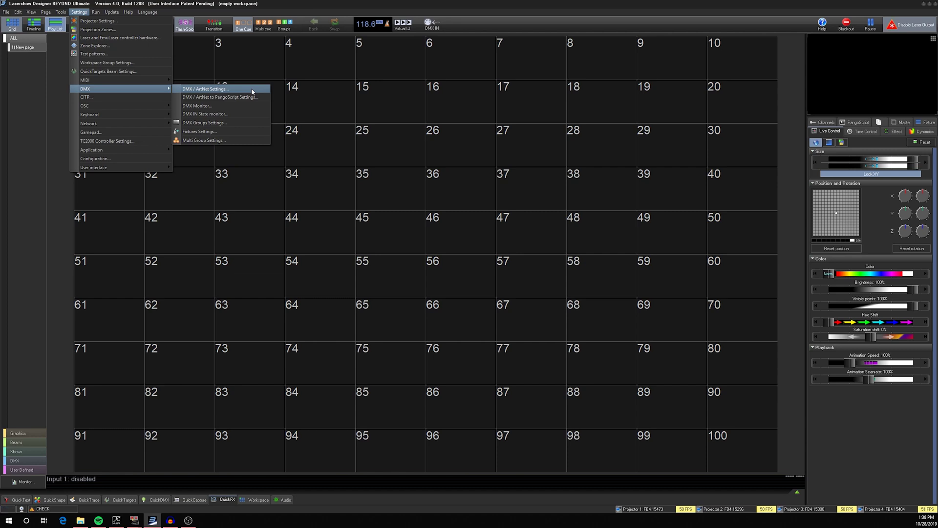
# - Set DMX Input 1 to receive Art-Net on universe 0.1 and apply the setup
pyautogui.click(251, 88)
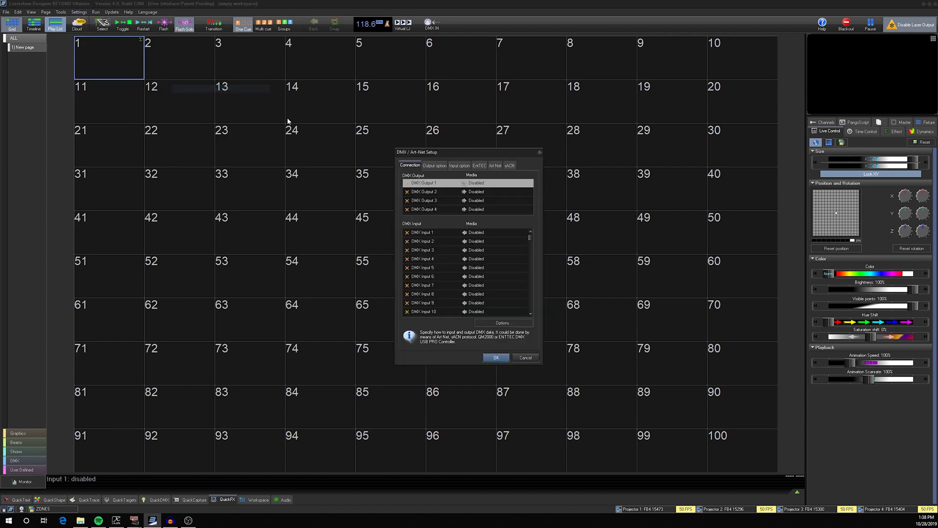
pyautogui.click(462, 233)
pyautogui.click(465, 235)
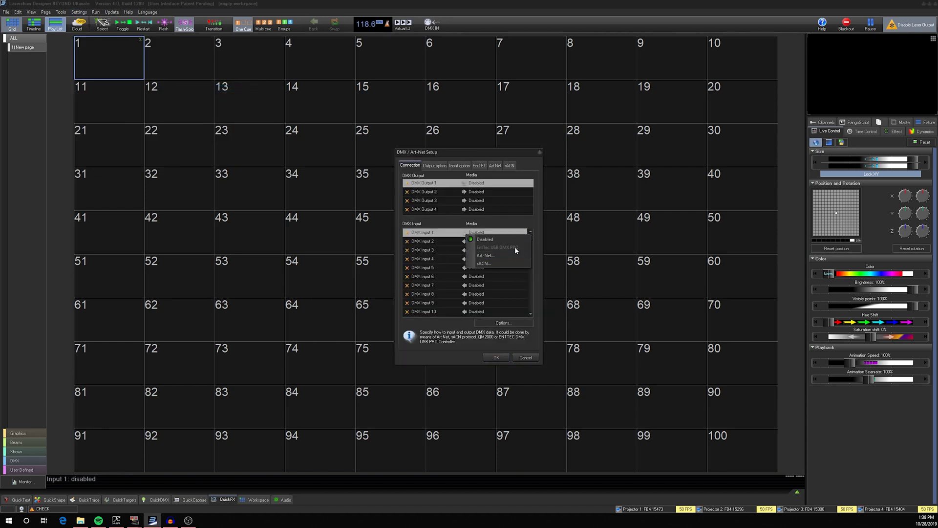
pyautogui.click(499, 254)
pyautogui.click(471, 292)
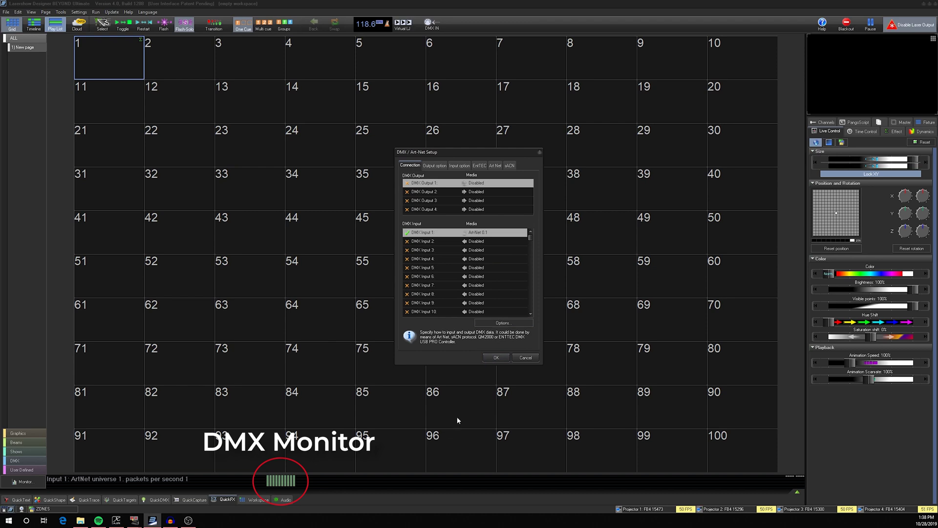
pyautogui.click(495, 357)
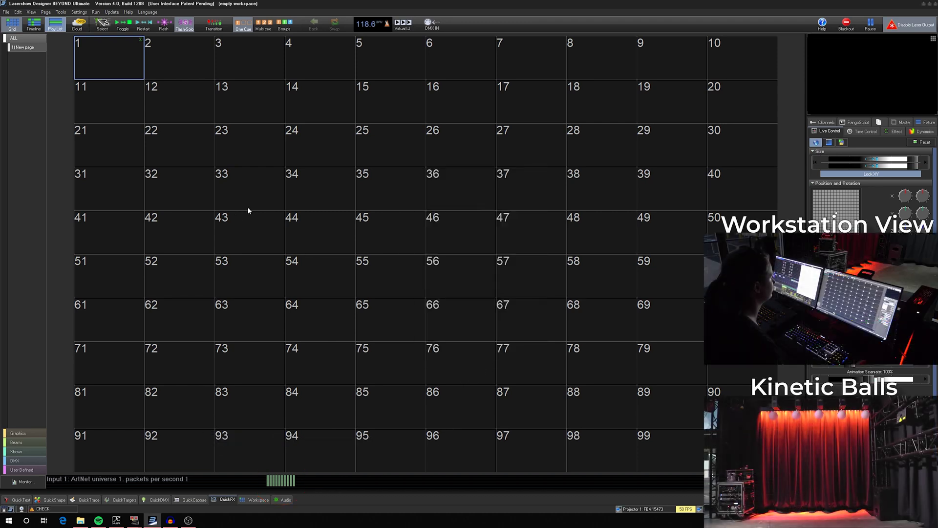
# - In QuickTargets Beam Settings, make Beam 1 (Balls Left) a path beam and re-enable it
pyautogui.click(79, 12)
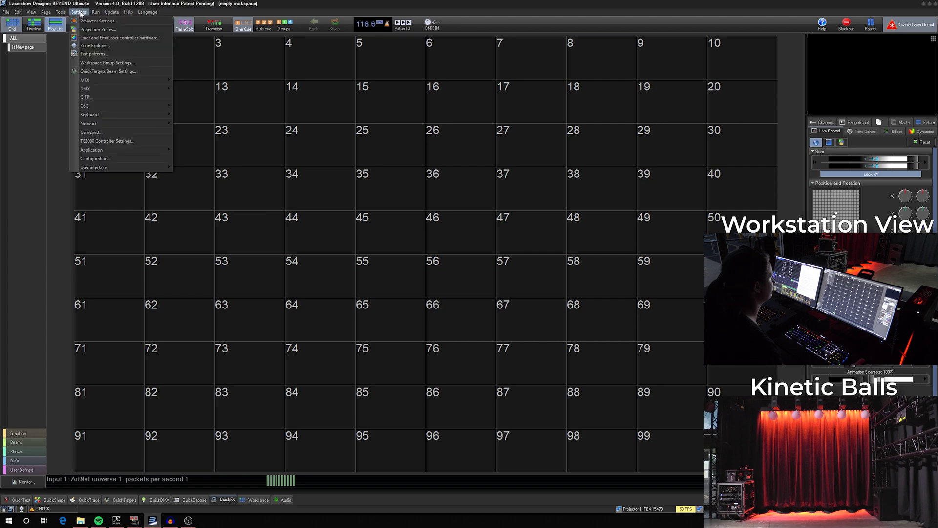
pyautogui.click(136, 72)
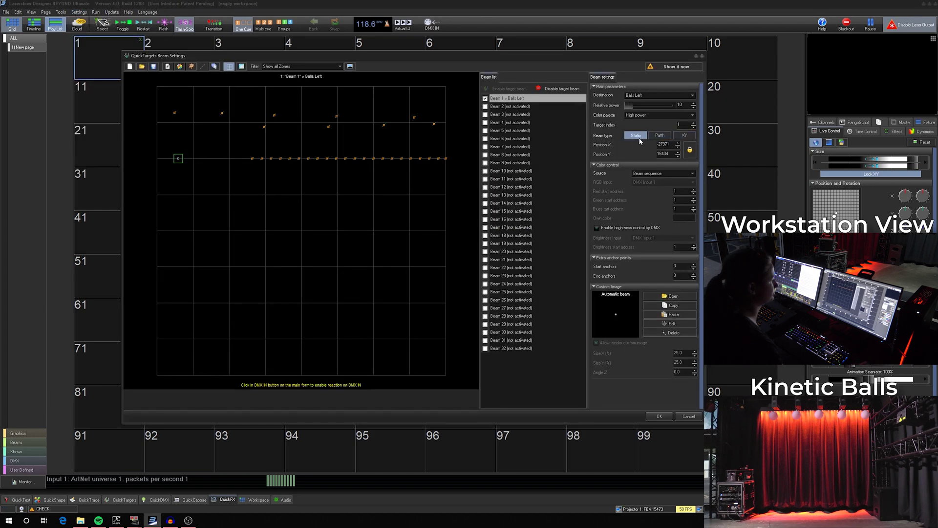
pyautogui.click(663, 142)
pyautogui.click(663, 139)
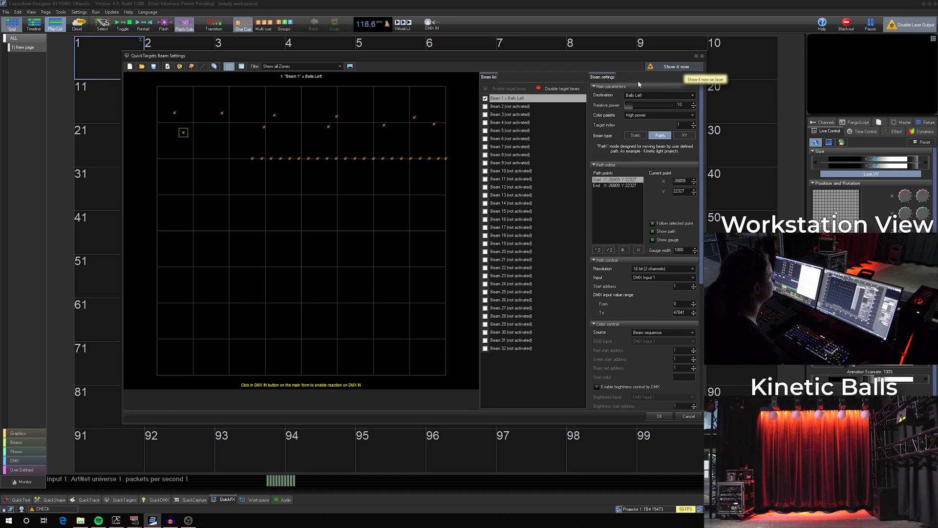
pyautogui.click(485, 100)
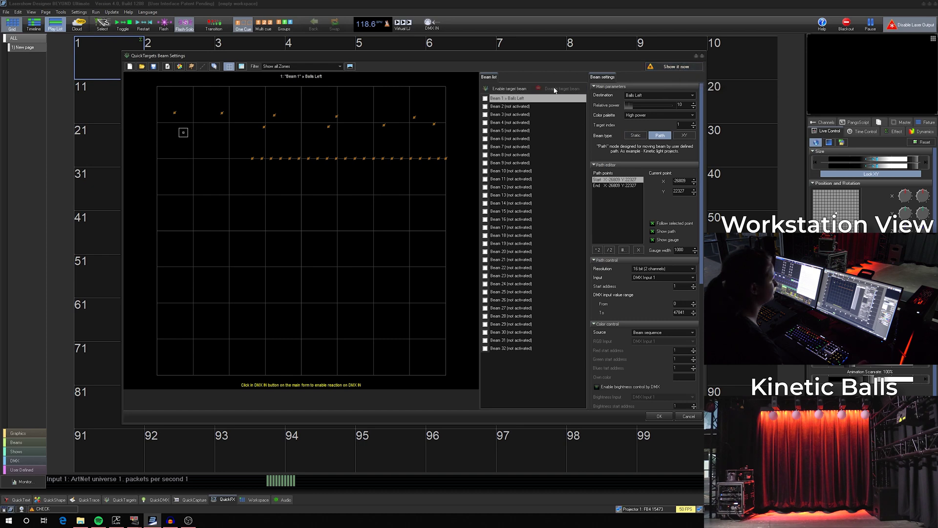
pyautogui.click(485, 99)
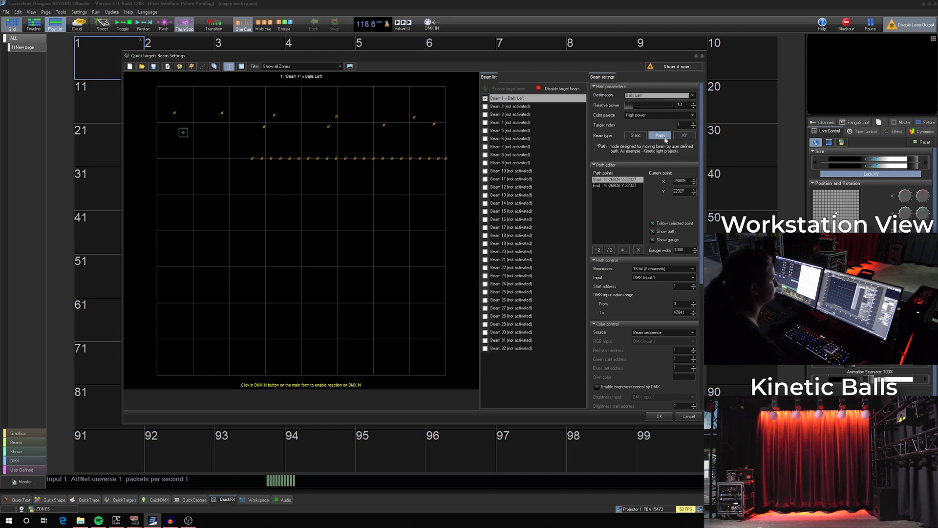
# - Show the beam live, drag the path end point down near the grid bottom, and split into quarter points
pyautogui.click(676, 67)
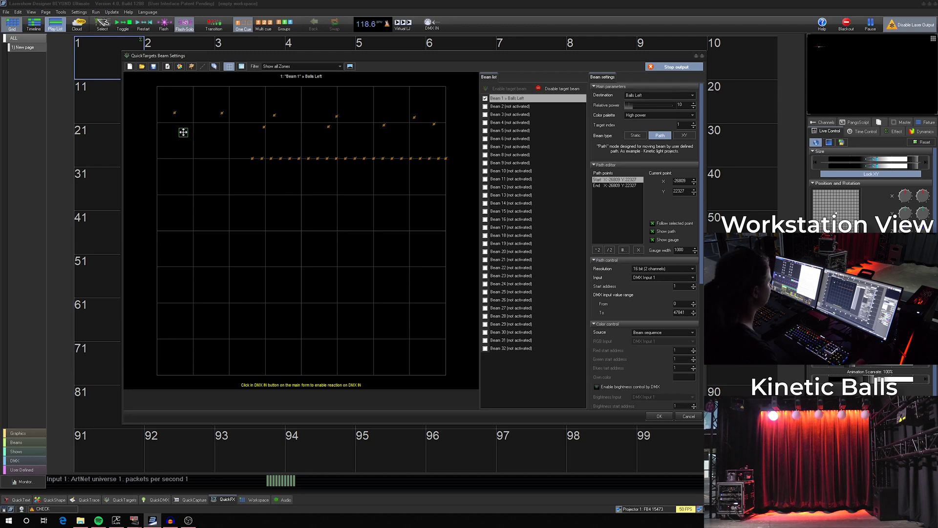
pyautogui.moveTo(183, 132); pyautogui.dragTo(185, 129)
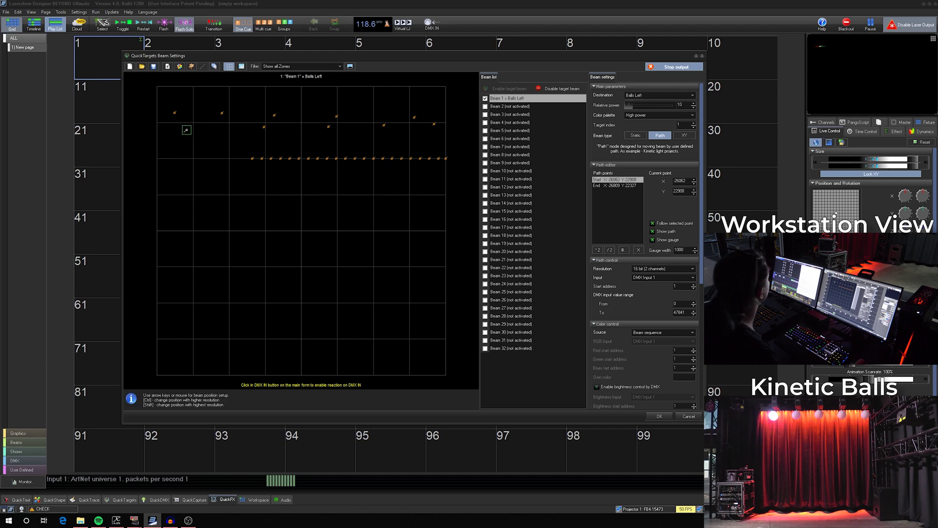
pyautogui.click(599, 186)
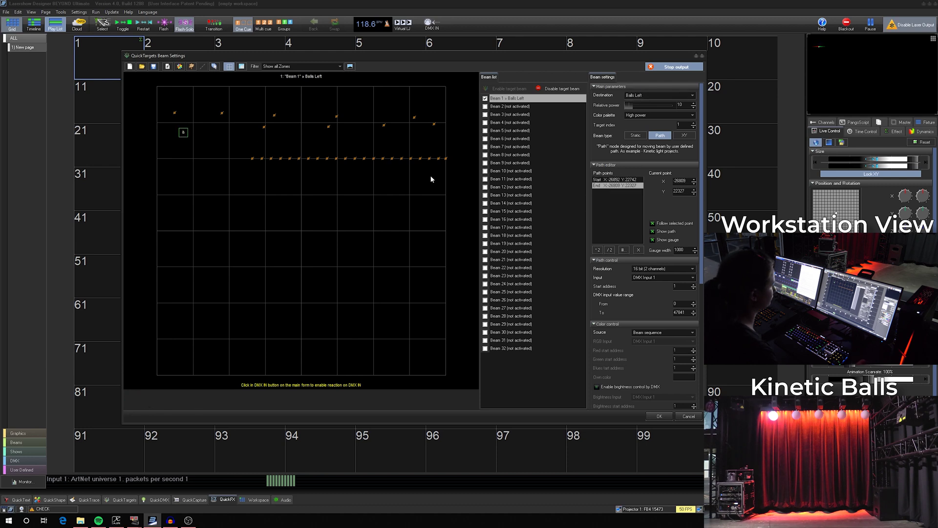
pyautogui.moveTo(184, 132); pyautogui.dragTo(196, 327)
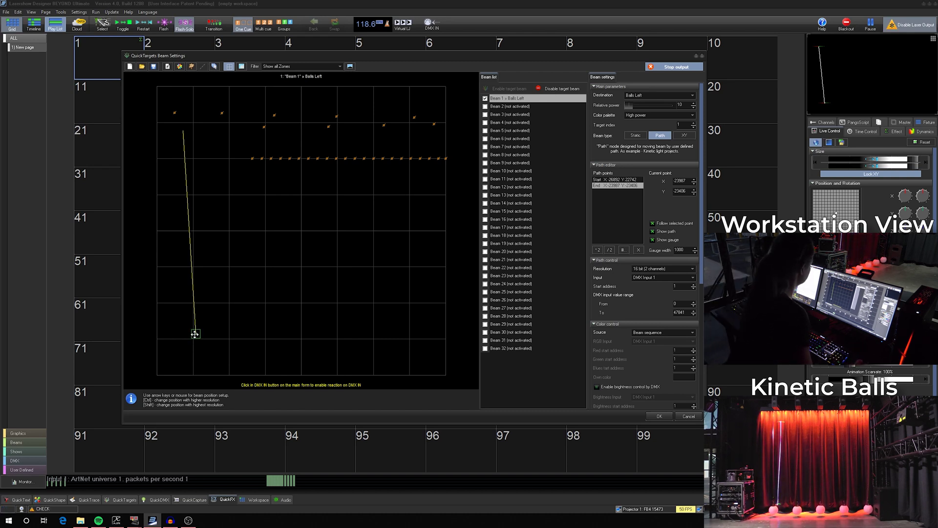
pyautogui.moveTo(195, 334); pyautogui.dragTo(209, 362)
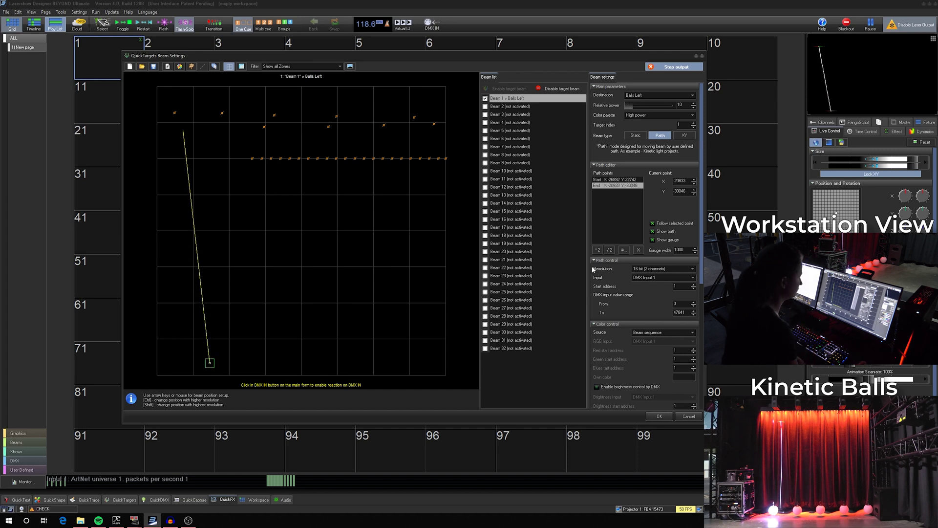
pyautogui.click(597, 250)
pyautogui.click(598, 251)
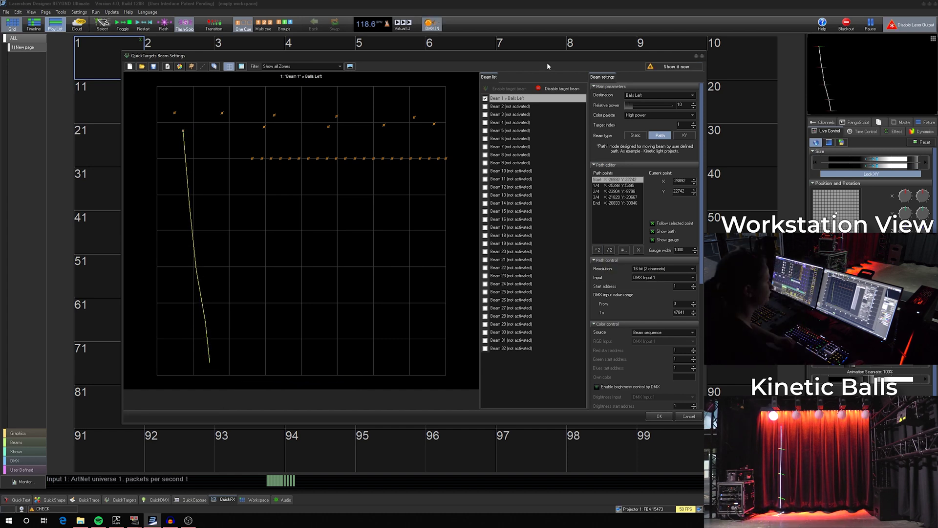
# - Step through the path points from end back to the start point
pyautogui.press('End')
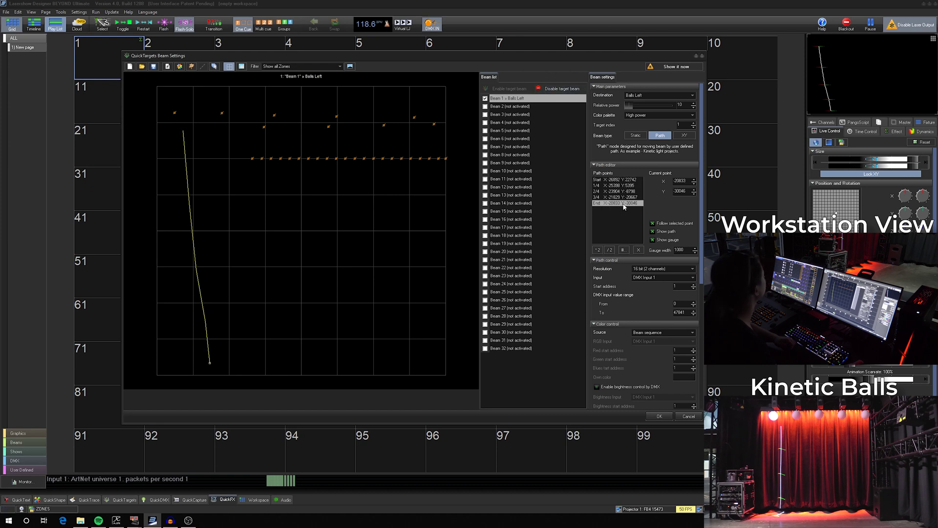
pyautogui.click(610, 179)
pyautogui.press('Down')
pyautogui.press('Down')
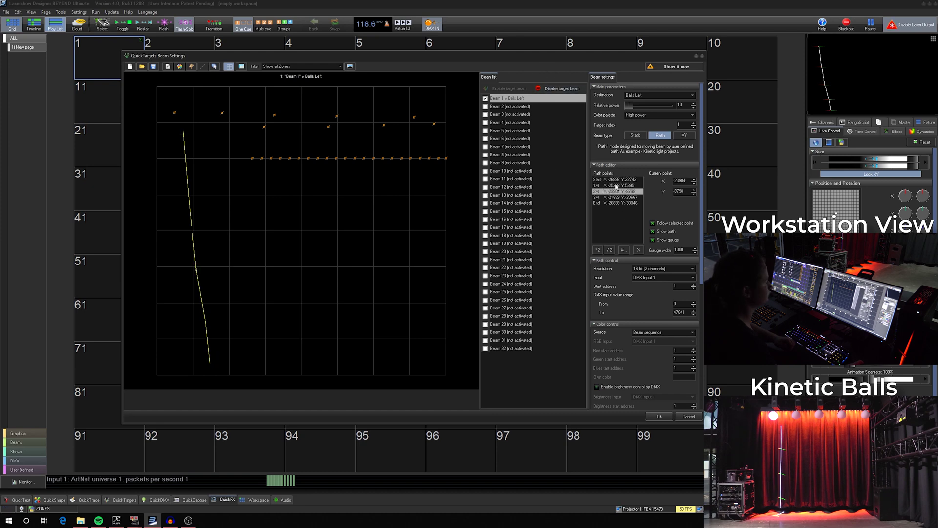
pyautogui.click(616, 180)
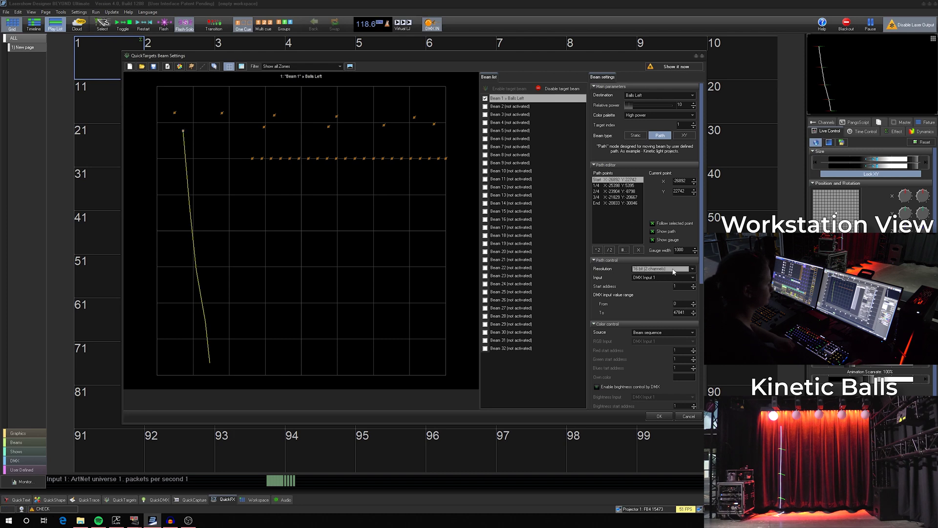
# - Keep path control at 16-bit resolution from DMX Input 1 with start address 1
pyautogui.click(673, 271)
pyautogui.click(666, 270)
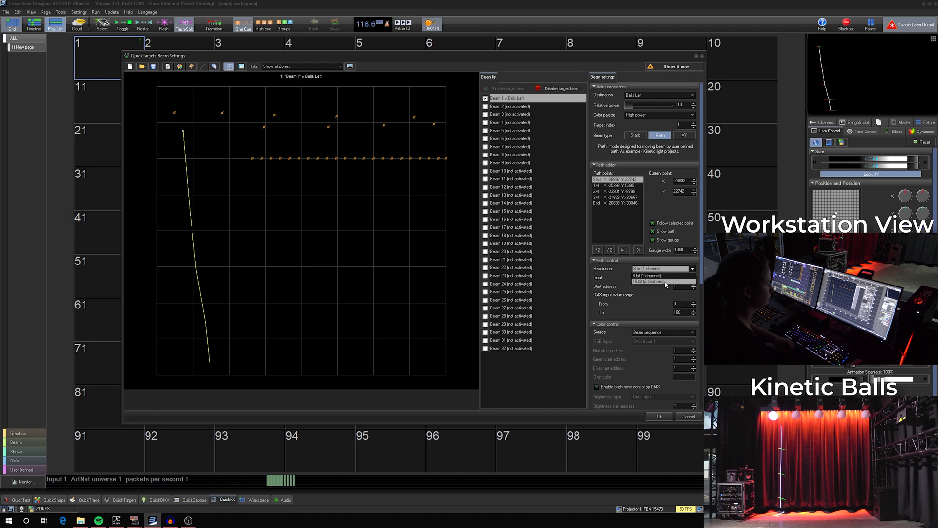
pyautogui.click(665, 282)
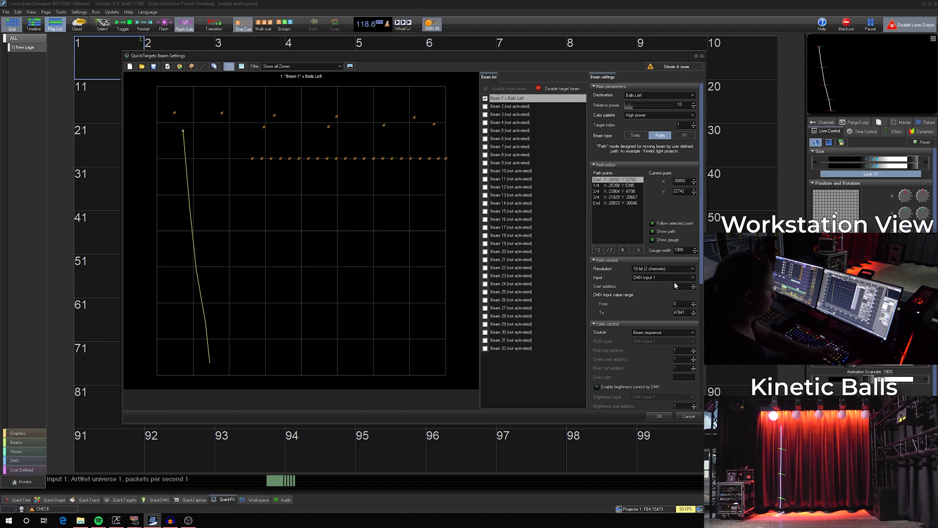
pyautogui.click(674, 278)
pyautogui.click(676, 286)
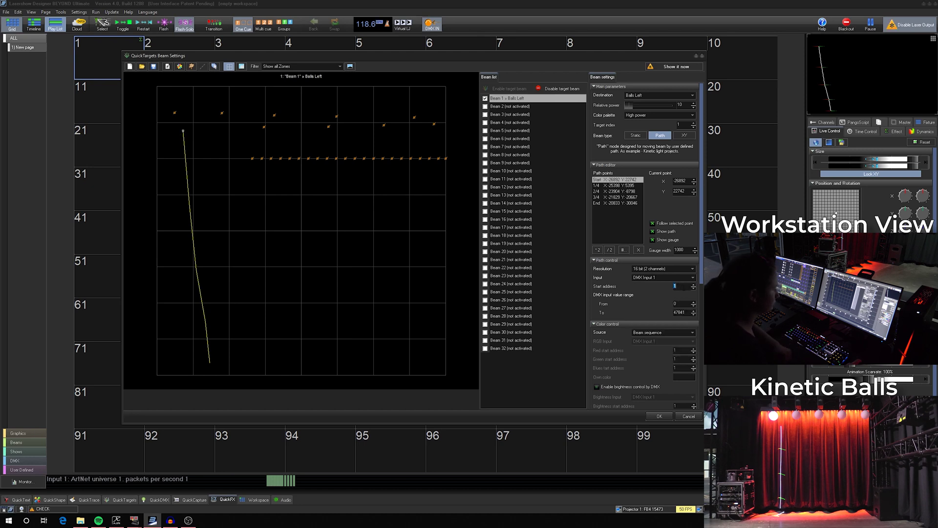
pyautogui.press('Return')
pyautogui.moveTo(701, 280); pyautogui.dragTo(699, 343)
pyautogui.scroll(-2, 647, 268)
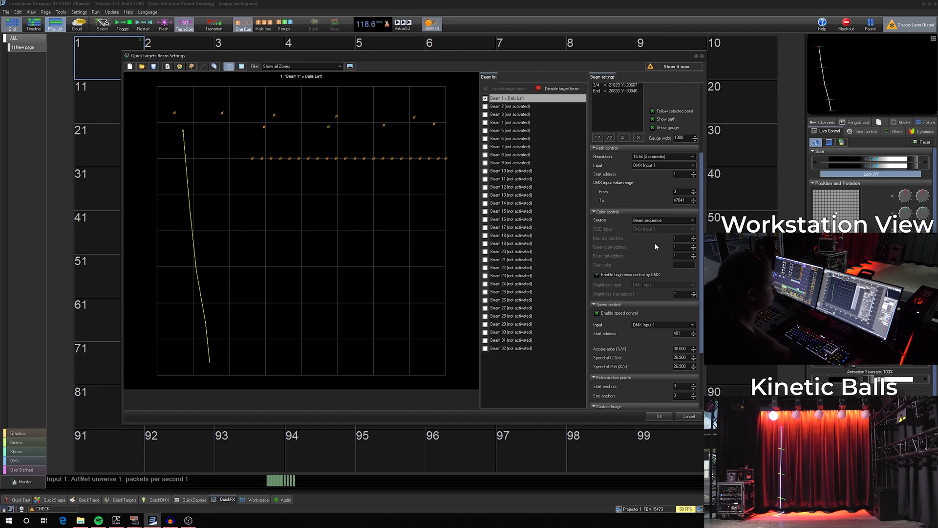
# - Take the beam colour from DMX with red, green and blue at addresses 301, 302, 303
pyautogui.click(683, 219)
pyautogui.click(652, 229)
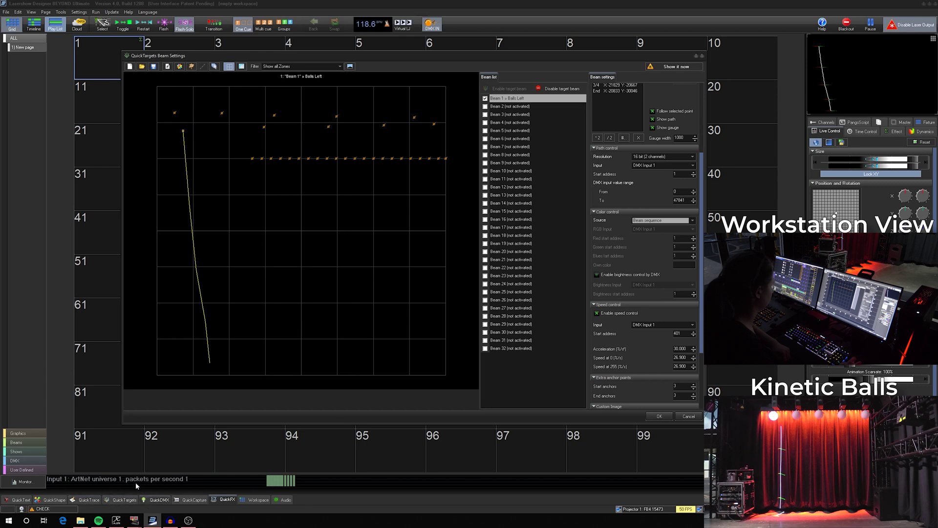
pyautogui.click(656, 220)
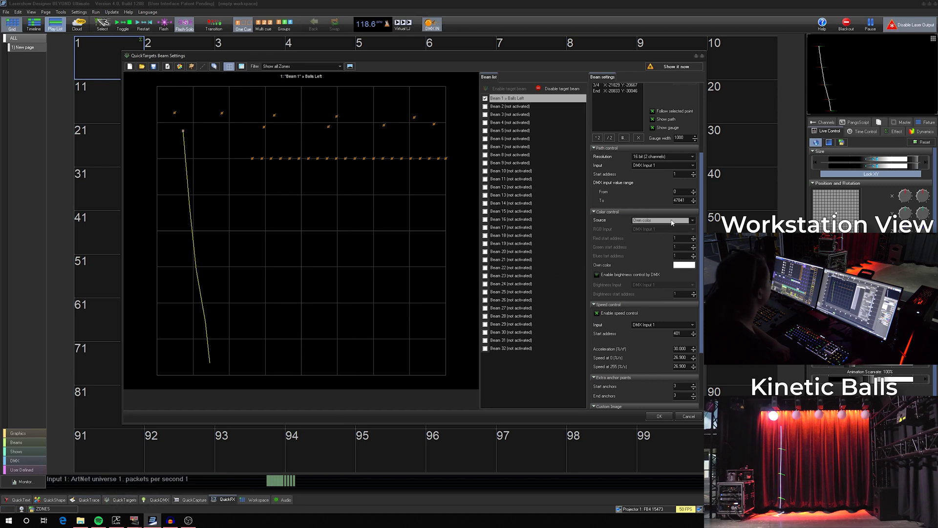
pyautogui.click(668, 221)
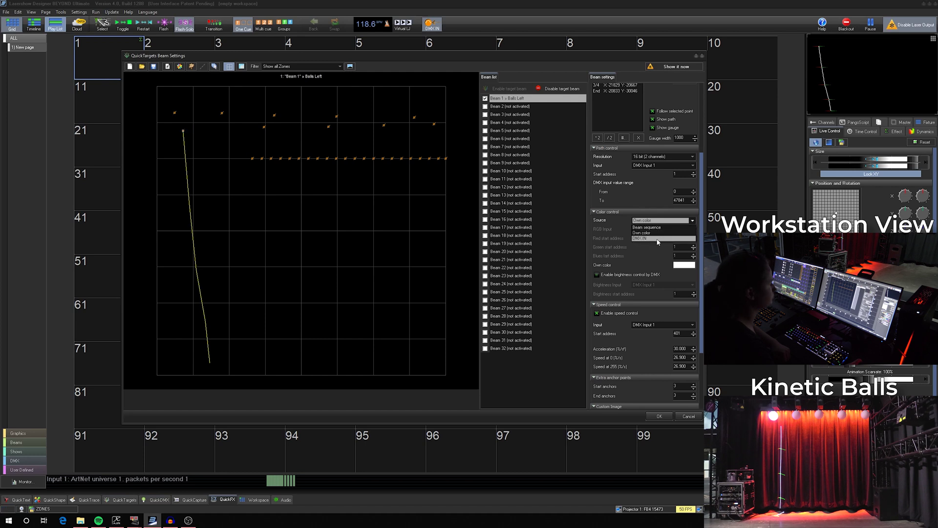
pyautogui.click(658, 239)
pyautogui.doubleClick(679, 240)
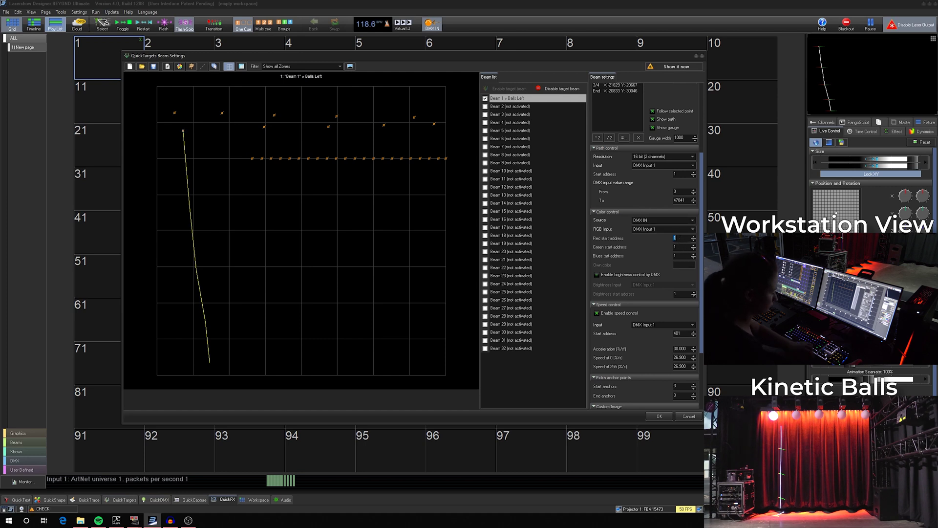
pyautogui.write('301')
pyautogui.doubleClick(680, 248)
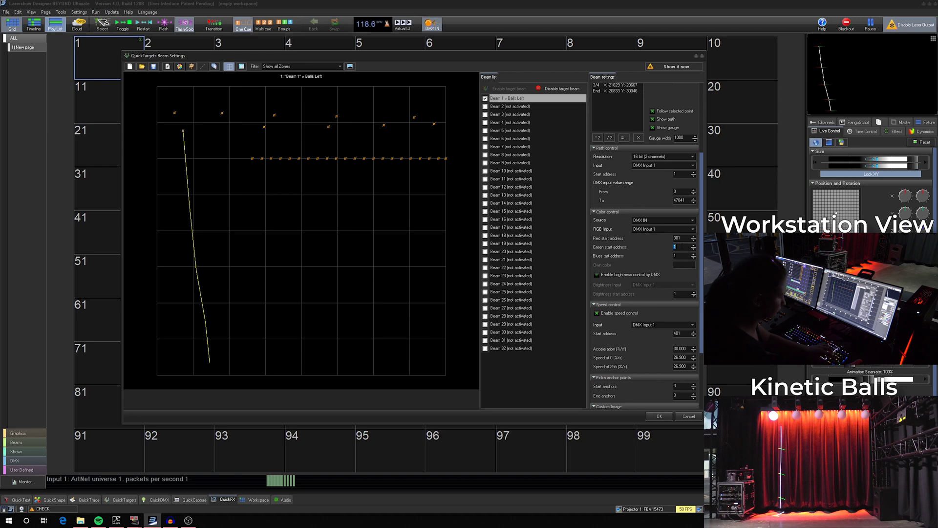
pyautogui.write('302')
pyautogui.press('Tab')
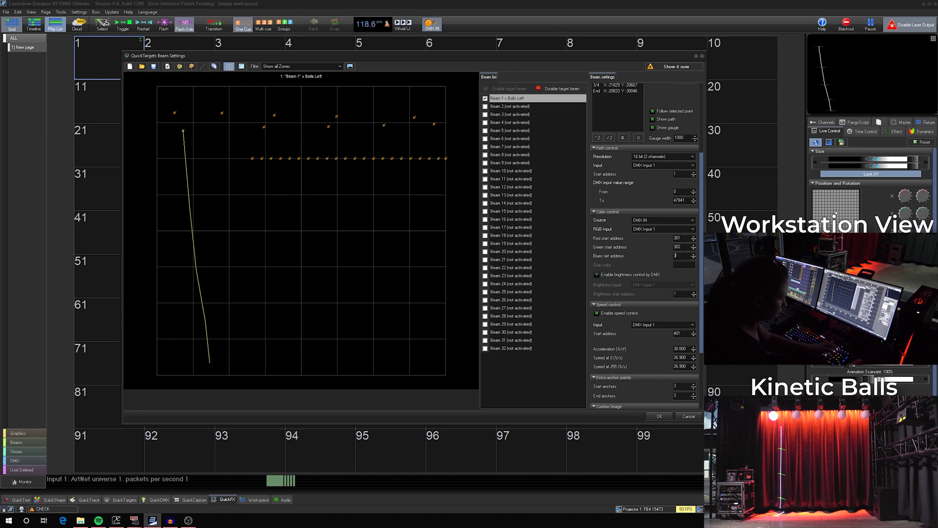
pyautogui.write('303')
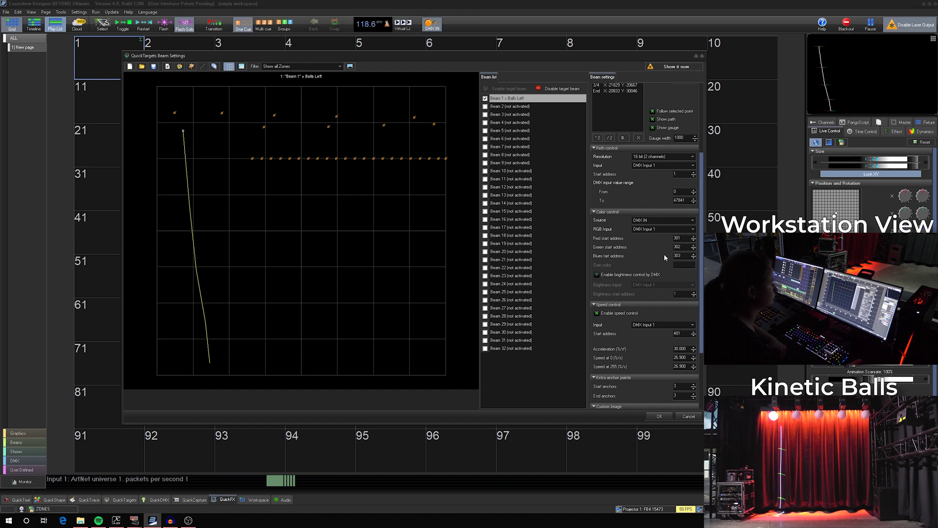
# - Enable DMX brightness control from DMX Input 1 at address 304
pyautogui.click(624, 274)
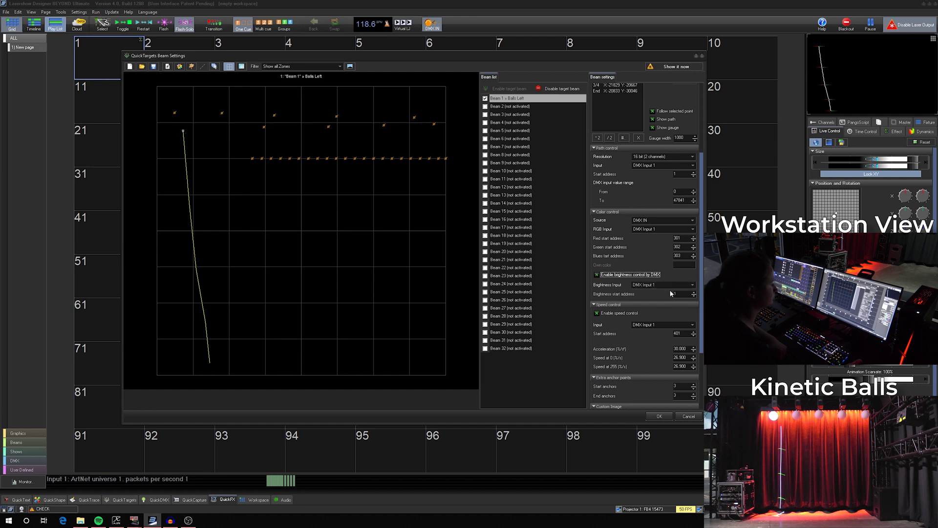
pyautogui.click(667, 285)
pyautogui.click(688, 294)
pyautogui.press('Tab')
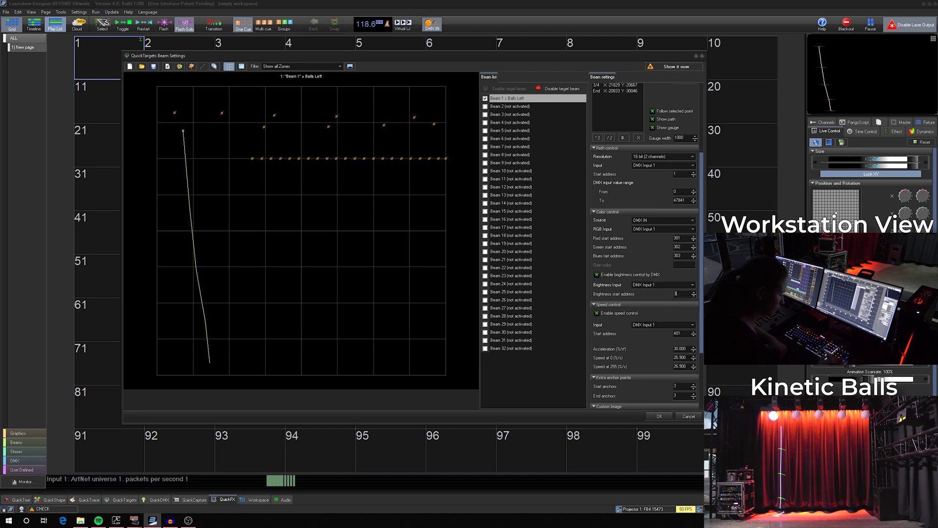
pyautogui.write('04')
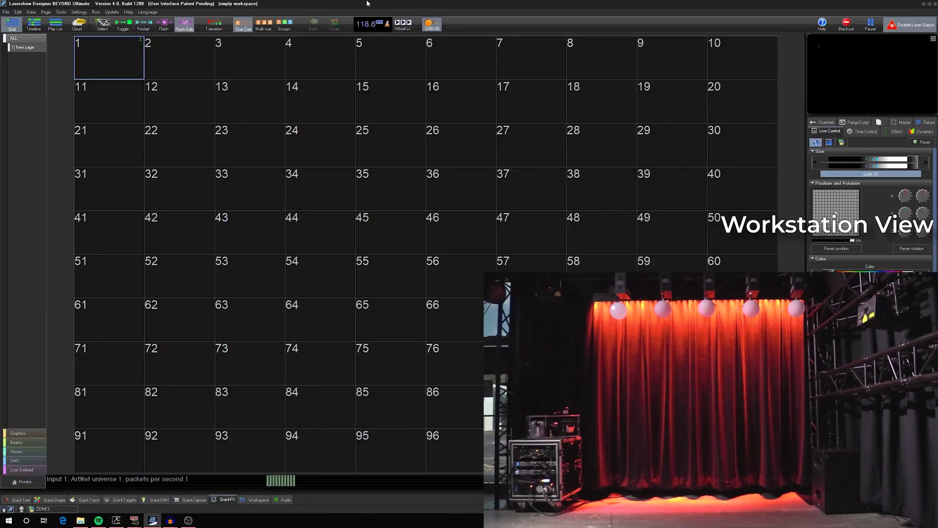
# - Bring up the Settings menu again after closing the beam settings
pyautogui.click(79, 12)
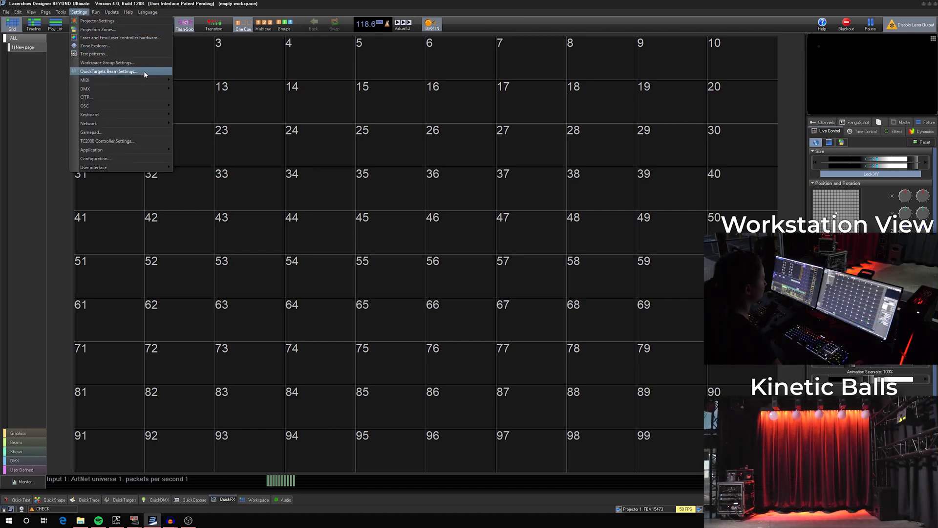
# - Enable DMX speed control from DMX Input 1 at address 401, with acceleration 50 and speeds 40
pyautogui.click(144, 71)
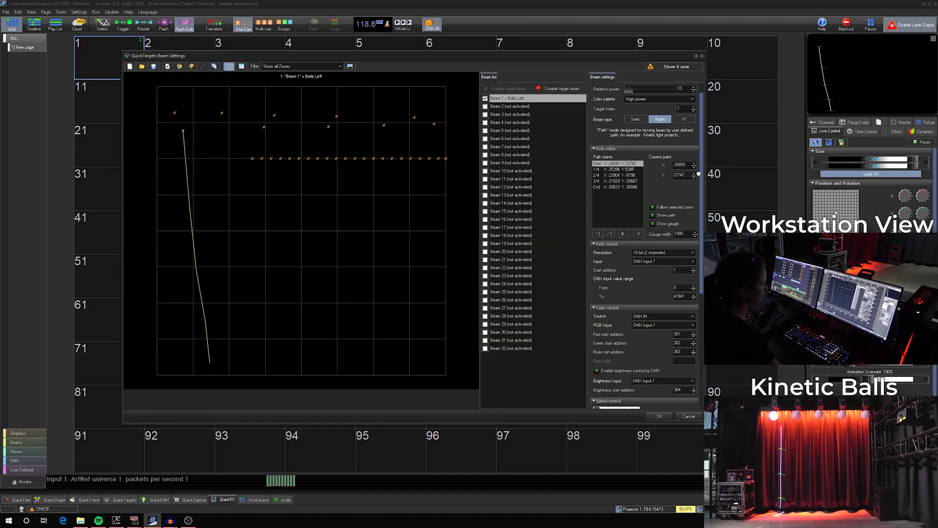
pyautogui.moveTo(699, 174); pyautogui.dragTo(702, 267)
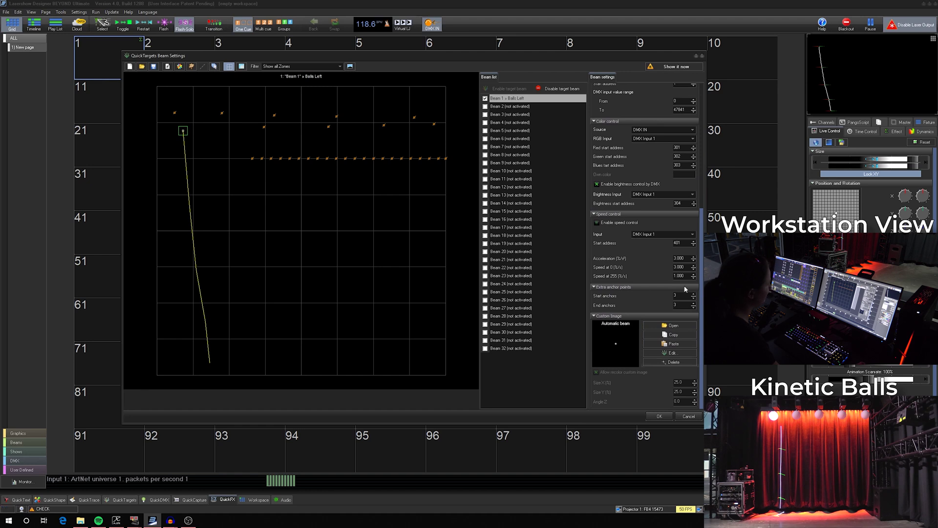
pyautogui.click(623, 225)
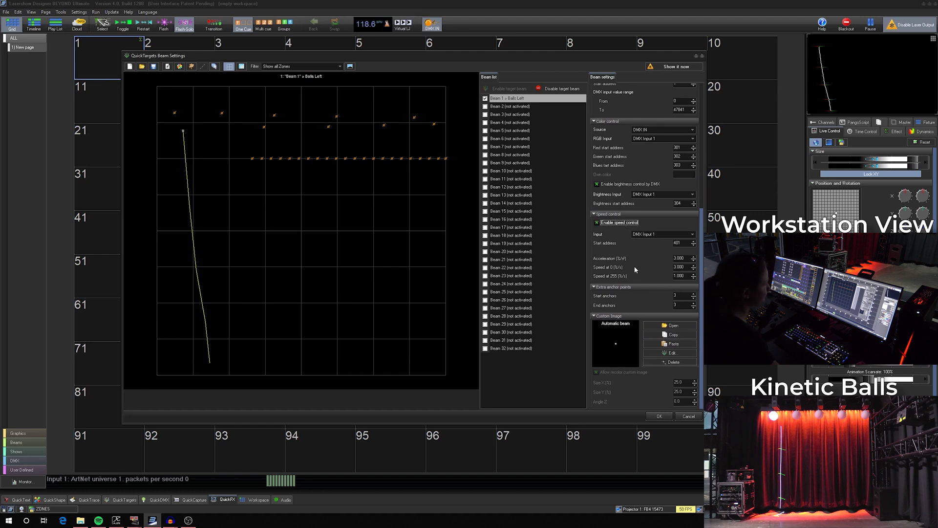
pyautogui.click(656, 234)
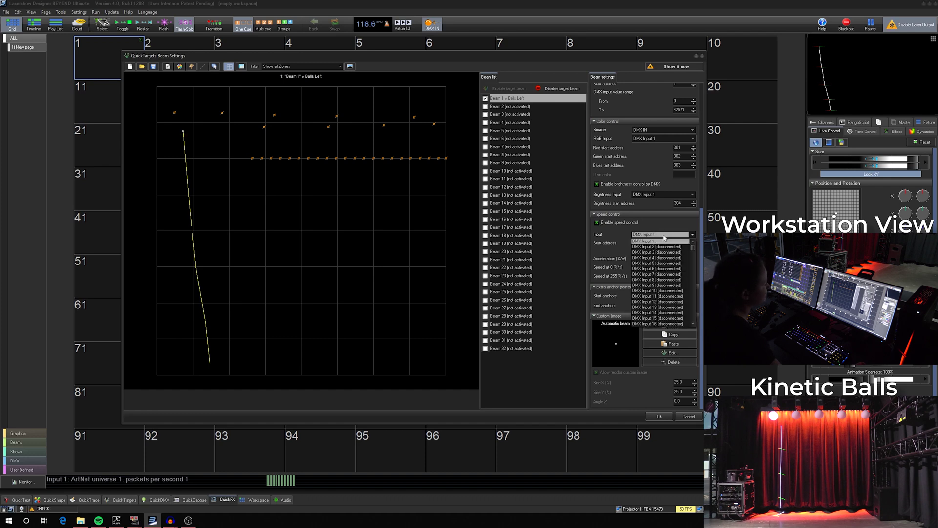
pyautogui.click(651, 241)
pyautogui.press('Tab')
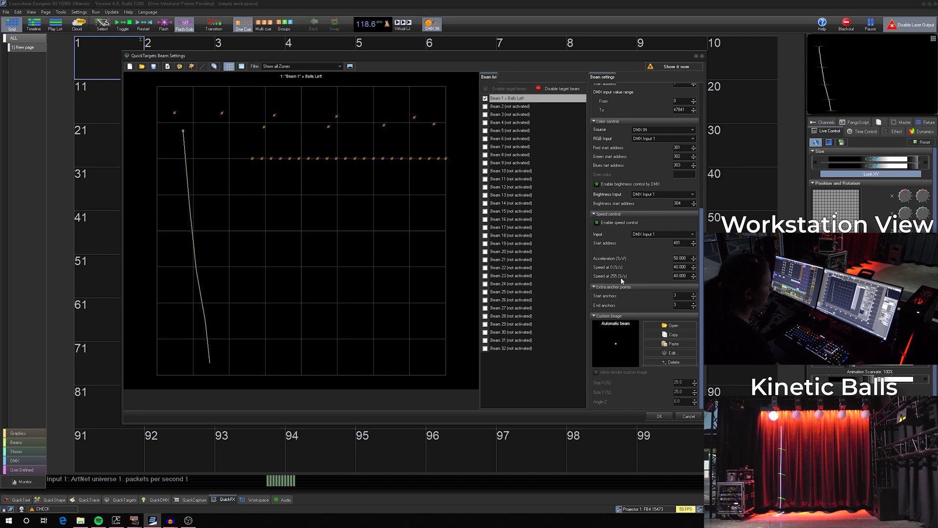
pyautogui.click(686, 275)
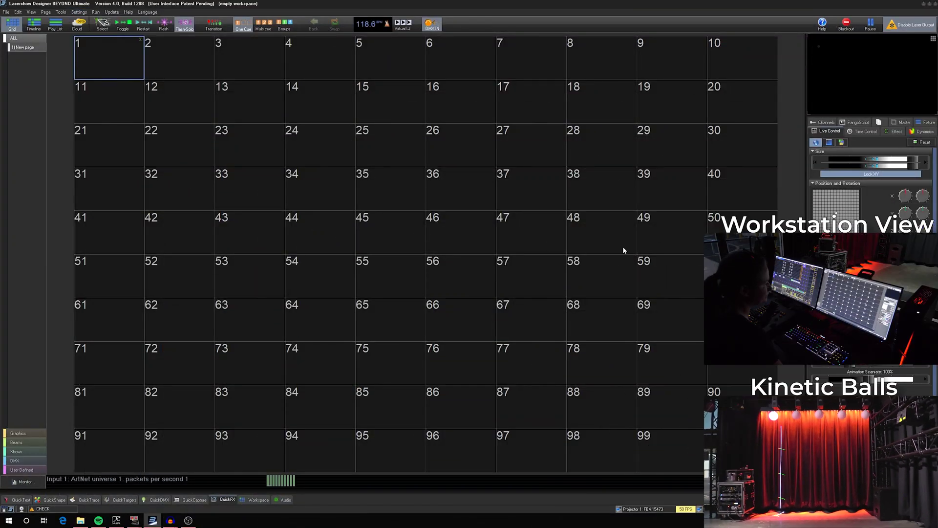
pyautogui.moveTo(698, 192); pyautogui.dragTo(689, 306)
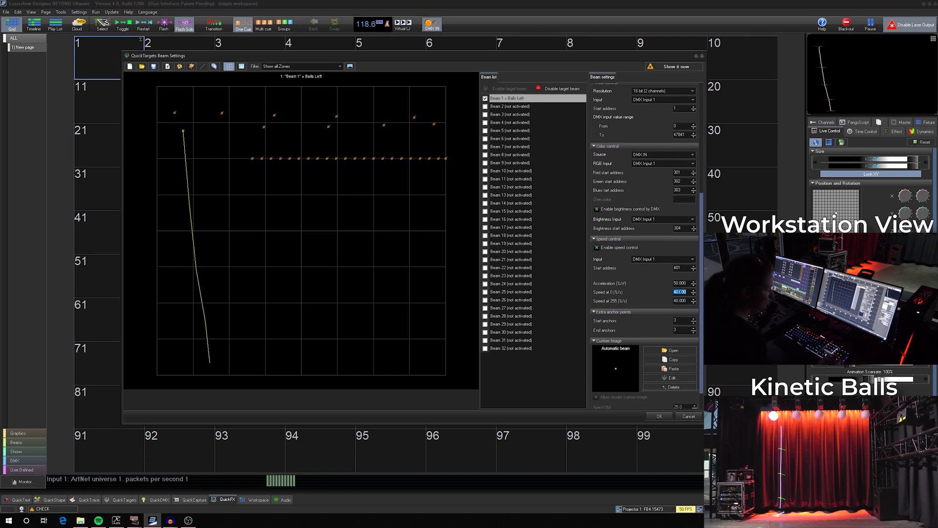
pyautogui.write('25')
# - Set speed at 255 to 25, confirm it, and reopen the QuickTargets beam settings
pyautogui.doubleClick(680, 301)
pyautogui.write('25')
pyautogui.press('Return')
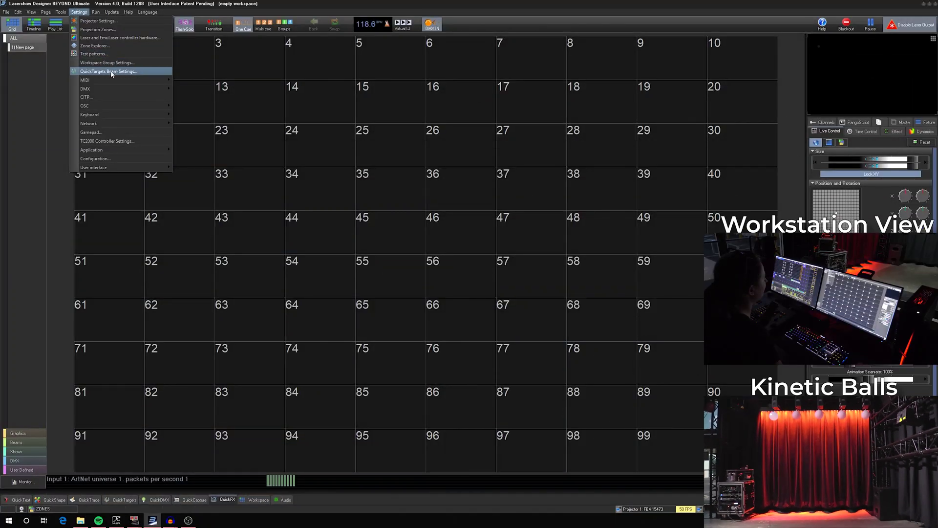
pyautogui.click(110, 71)
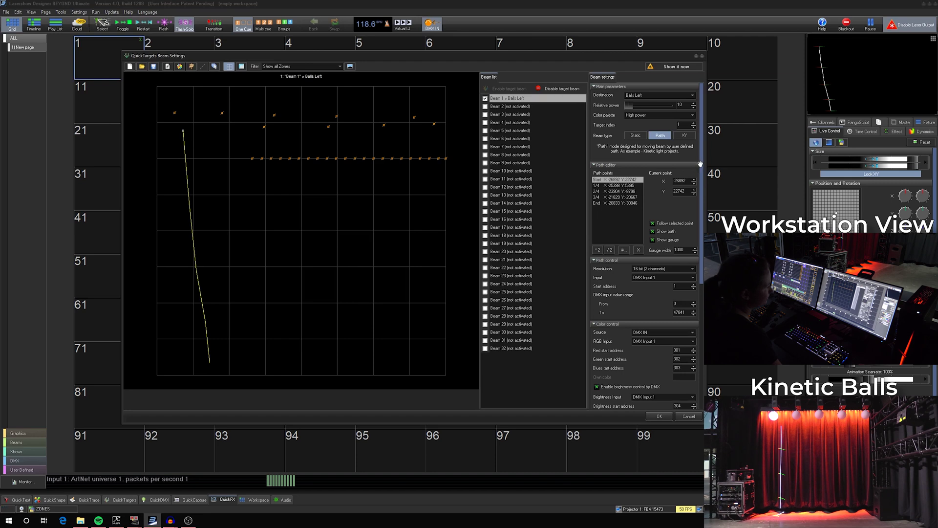
pyautogui.moveTo(701, 162); pyautogui.dragTo(694, 302)
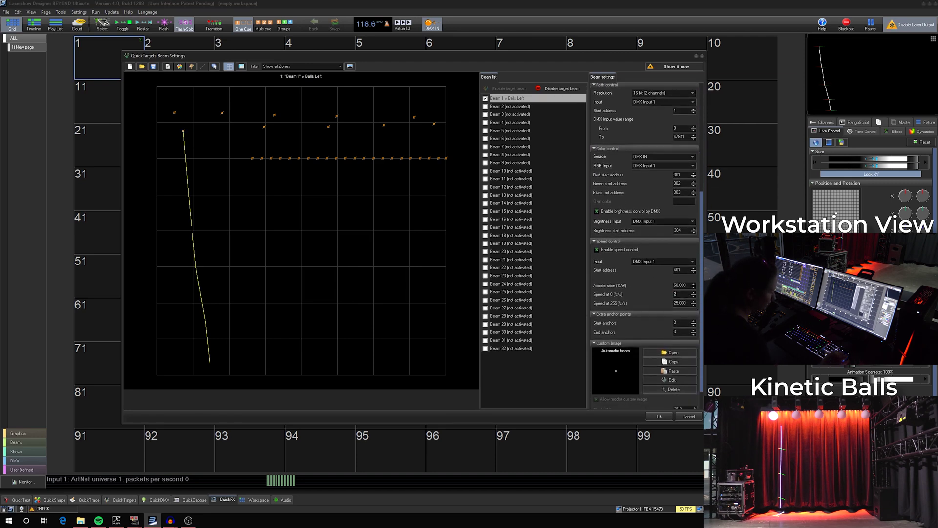
# - Nudge speed at 0 up to 26.9 and select speed at 255 for the same value
pyautogui.moveTo(693, 293); pyautogui.dragTo(687, 295)
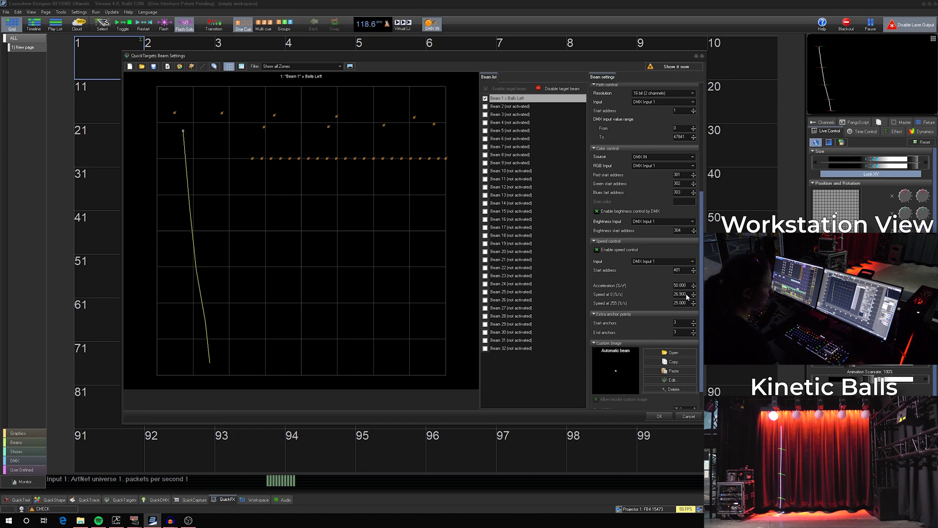
pyautogui.doubleClick(683, 303)
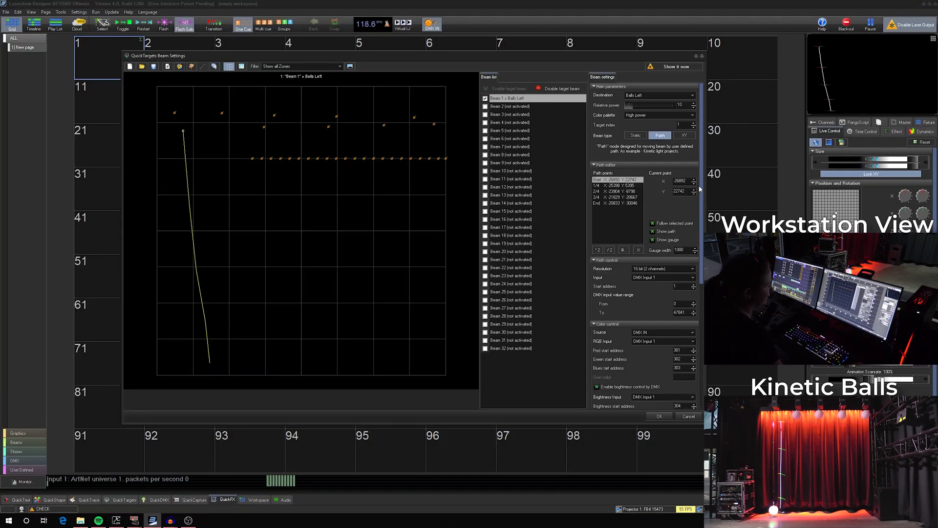
pyautogui.moveTo(701, 189); pyautogui.dragTo(702, 301)
# - Dismiss the Beam 1 settings, keeping its acceleration value, and return to the cue grid
pyautogui.doubleClick(686, 338)
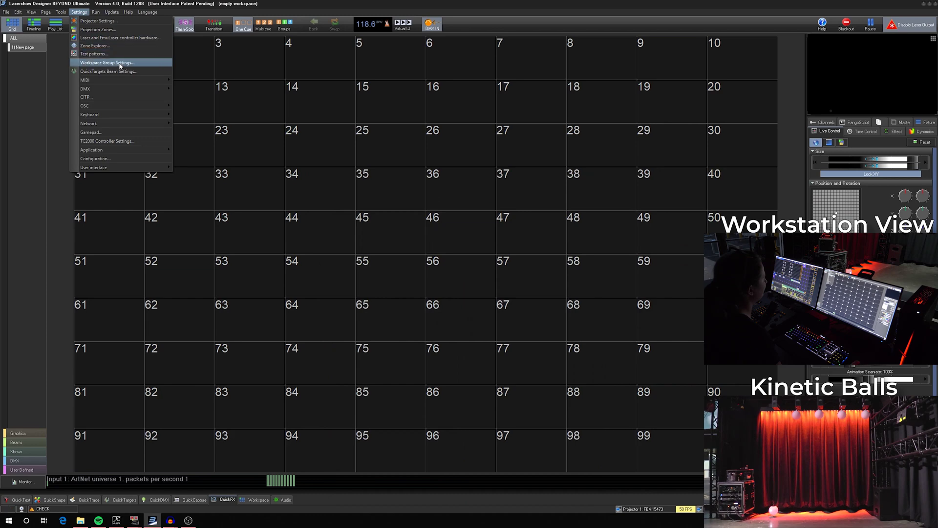
pyautogui.click(108, 71)
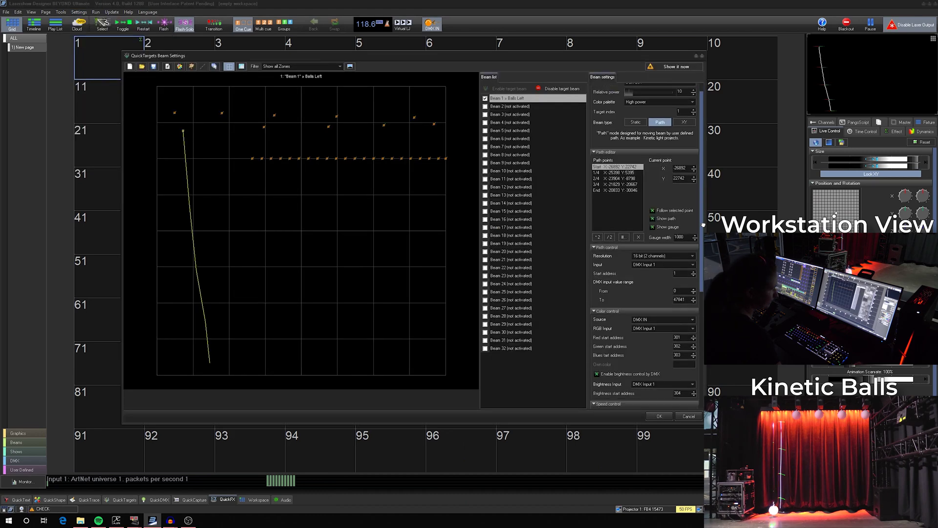
pyautogui.moveTo(704, 225); pyautogui.dragTo(697, 323)
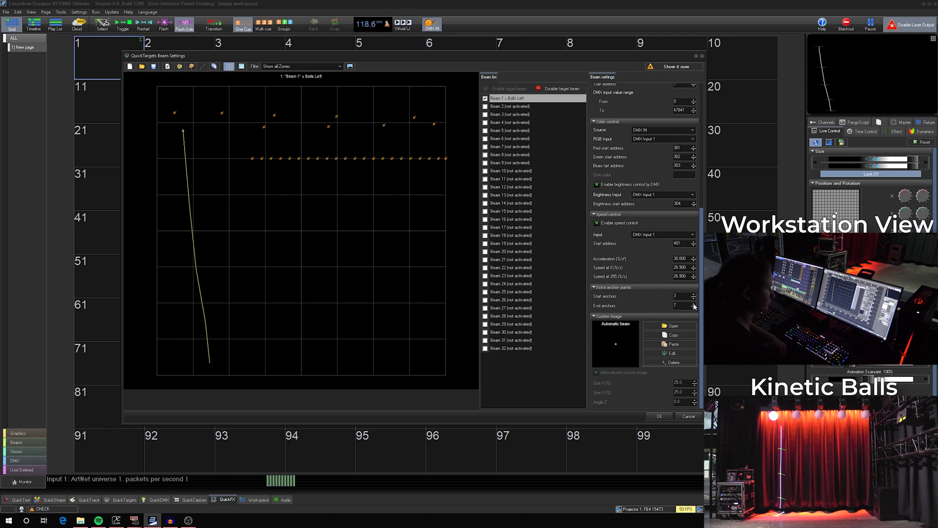
pyautogui.click(671, 325)
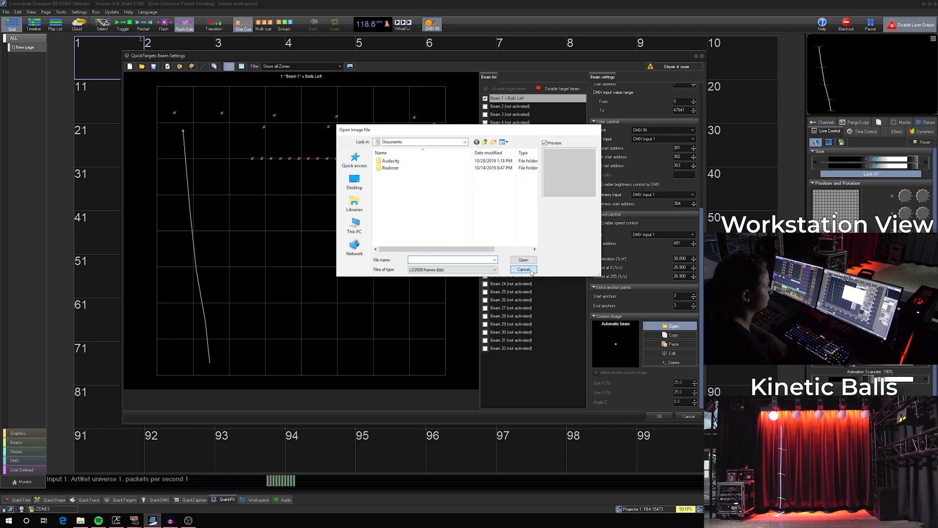
pyautogui.click(523, 268)
pyautogui.click(672, 353)
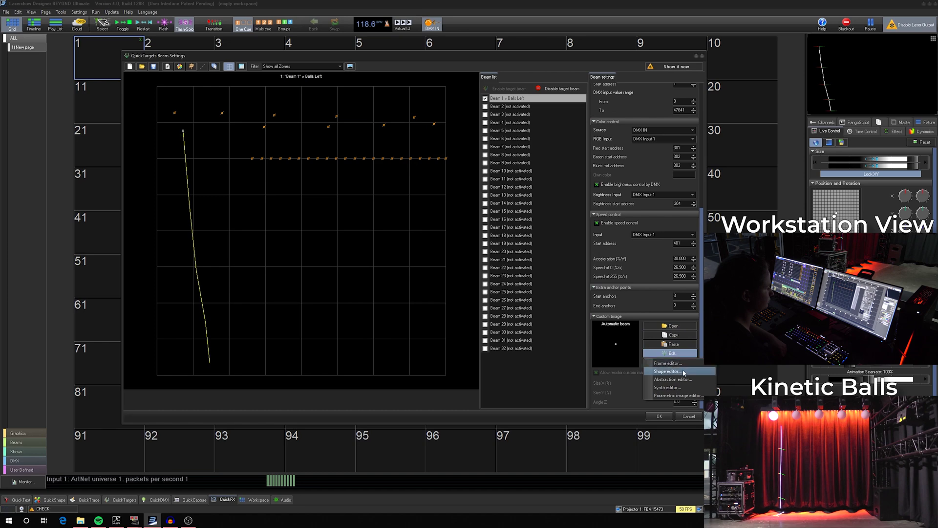
pyautogui.click(671, 371)
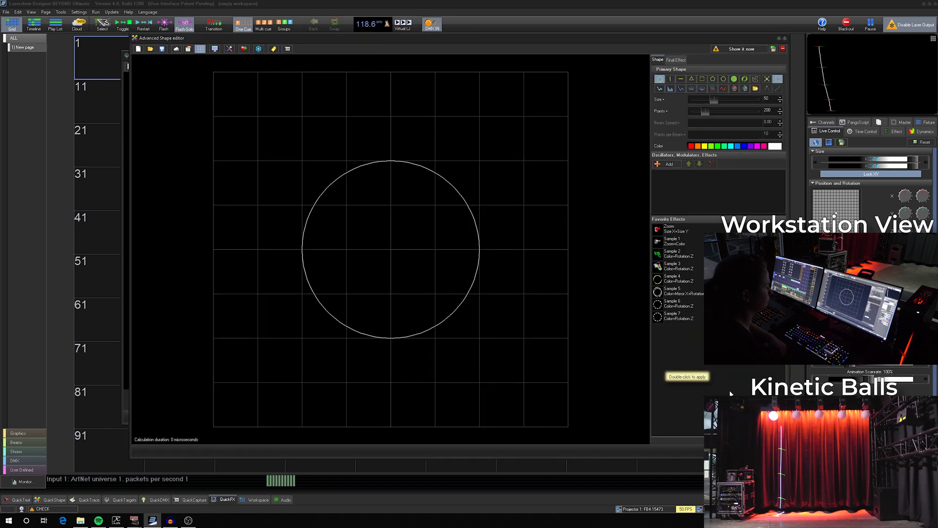
pyautogui.press('Escape')
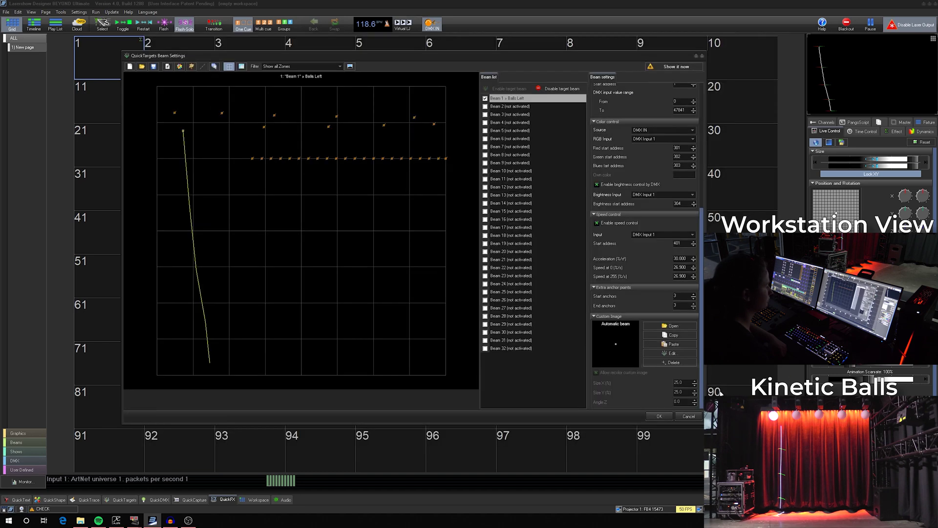